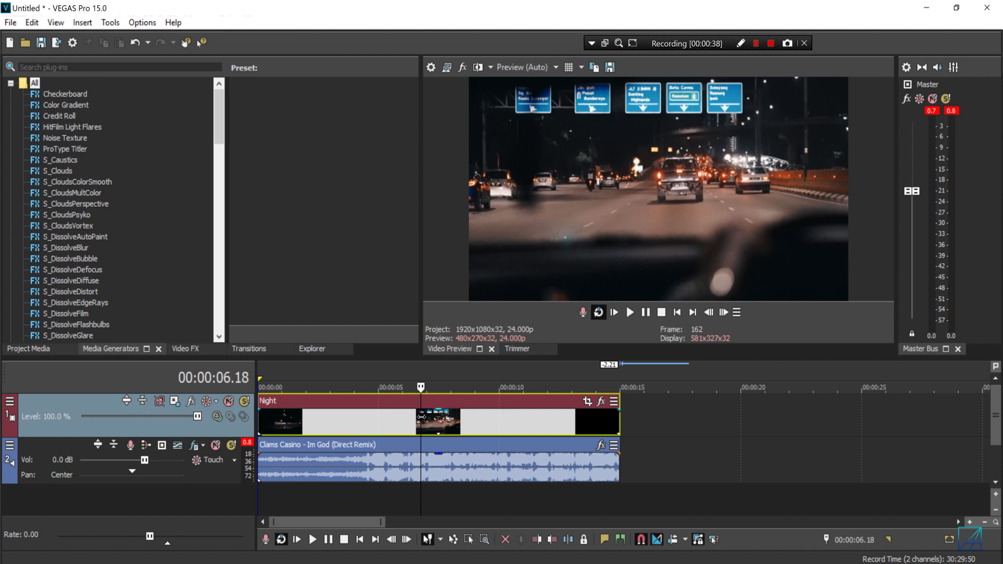
# Play the project, scrub the playhead to 00:00:10.10 and zoom the timeline in
pyautogui.press('space')
pyautogui.moveTo(421, 423); pyautogui.dragTo(398, 421)
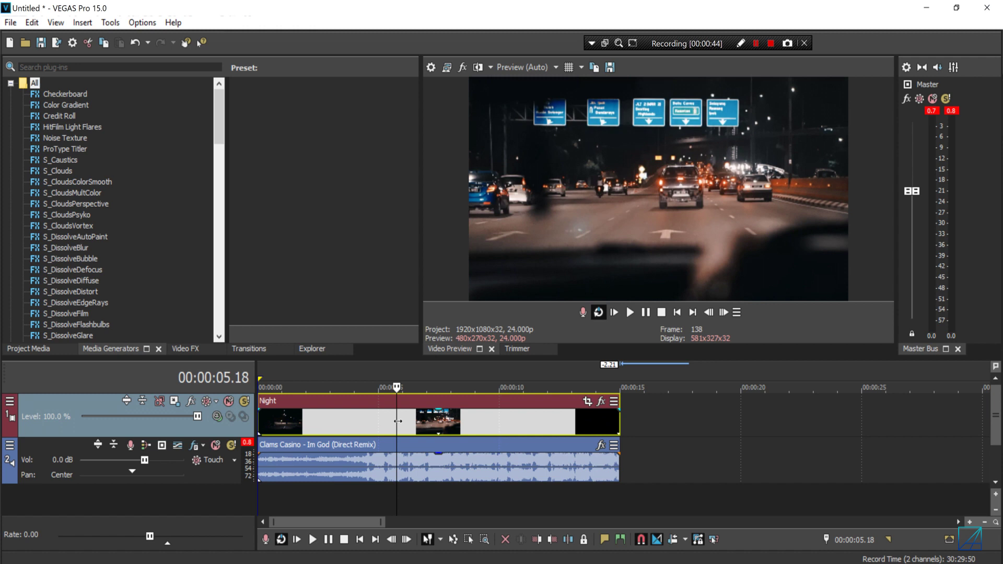
pyautogui.moveTo(398, 421); pyautogui.dragTo(529, 465)
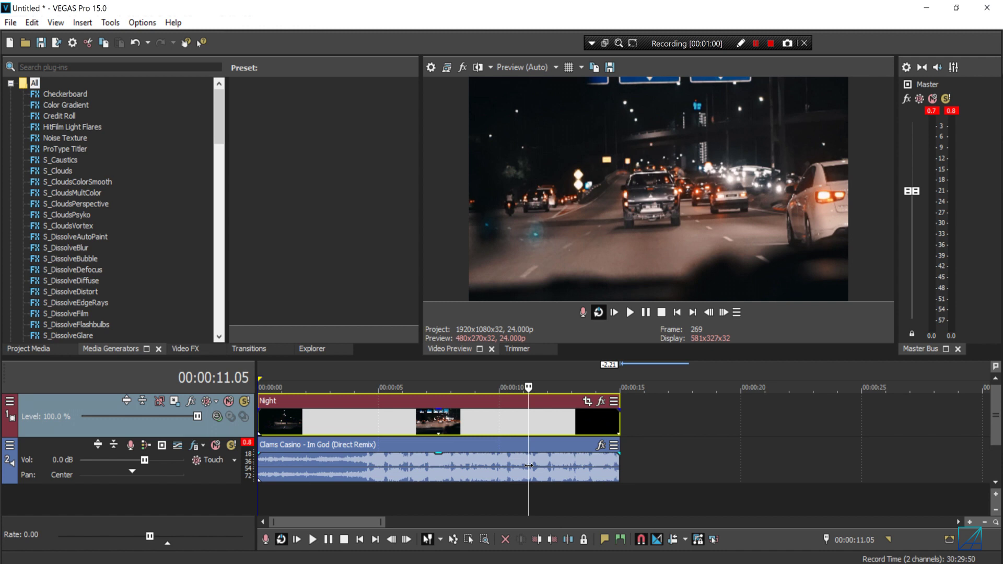
pyautogui.moveTo(529, 465); pyautogui.dragTo(514, 465)
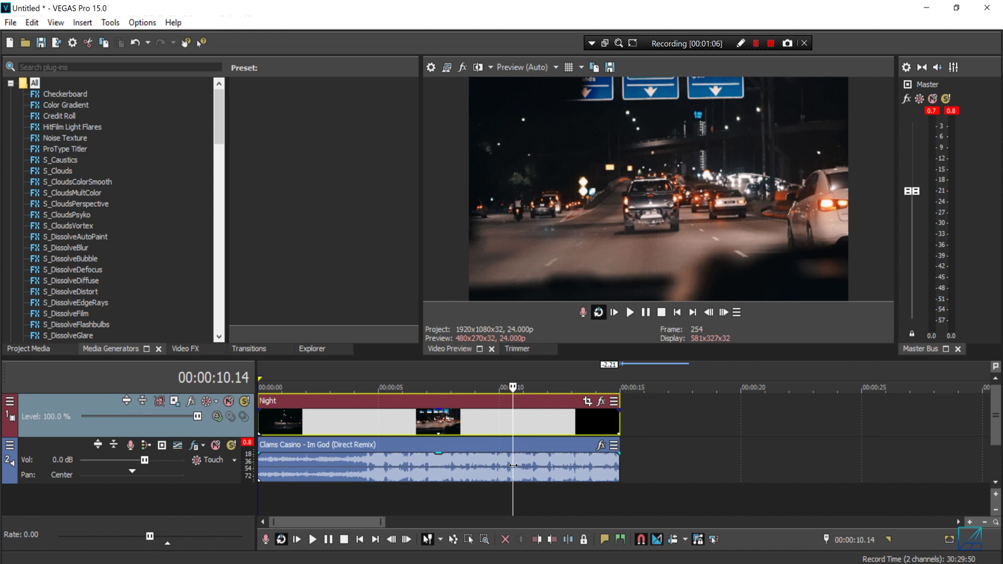
pyautogui.moveTo(514, 465)
pyautogui.mouseDown()
pyautogui.moveTo(313, 458)
pyautogui.moveTo(510, 460)
pyautogui.mouseUp()
pyautogui.scroll(5, 575, 457)
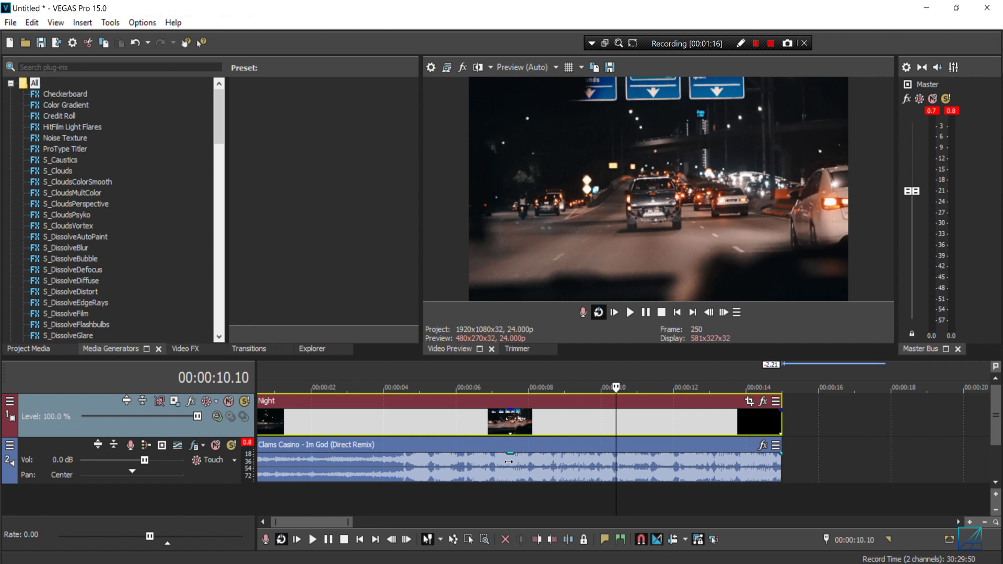
pyautogui.scroll(3, 605, 455)
# Split the Night clip at 00:00:10.10, then undo that split
pyautogui.press('s')
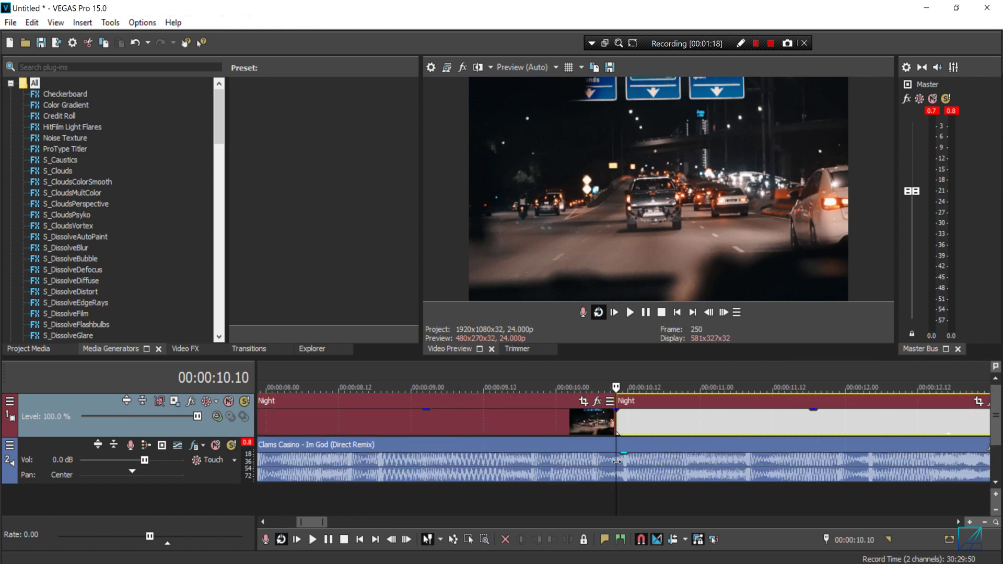
pyautogui.click(32, 21)
pyautogui.click(57, 38)
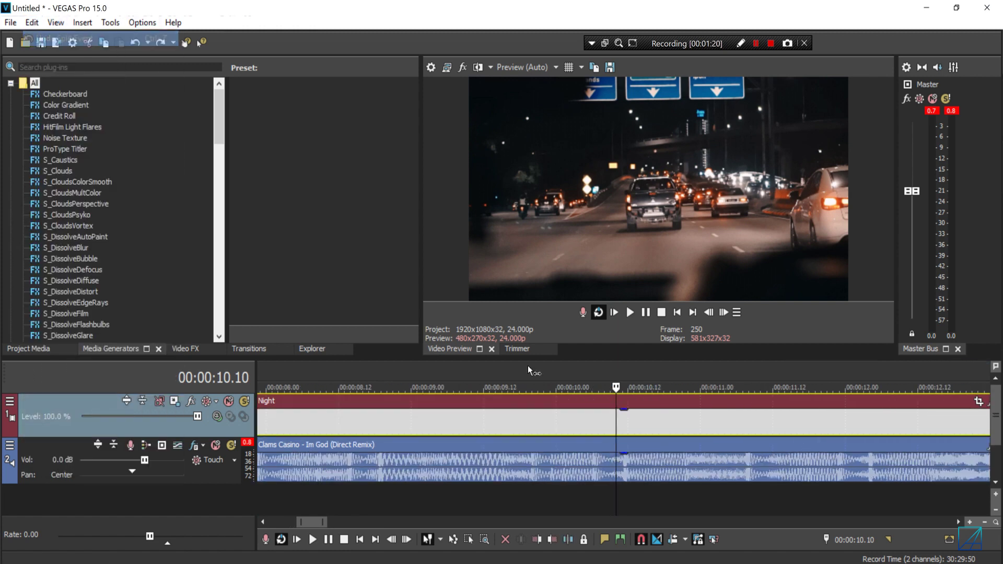
# Split the music event at 00:00:10.10 and set the cursor to 00:00:12.01 in its second half
pyautogui.click(610, 473)
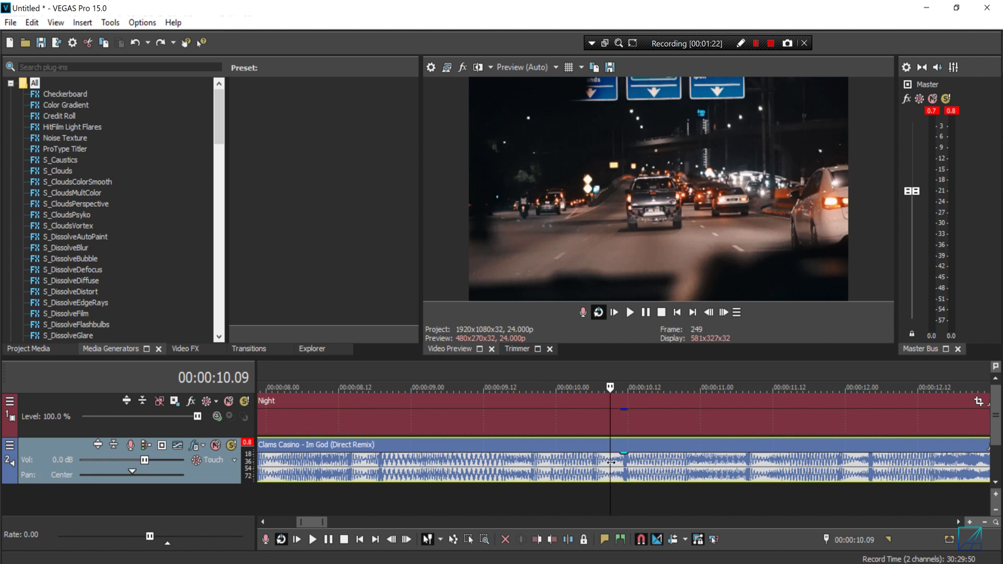
pyautogui.click(617, 455)
pyautogui.press('s')
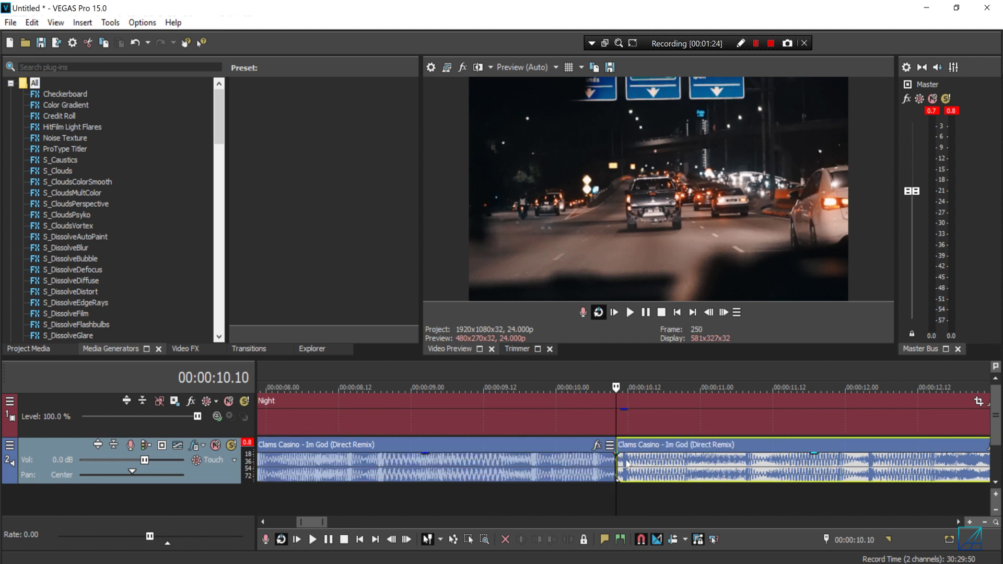
pyautogui.scroll(-4, 622, 460)
pyautogui.scroll(-1, 636, 465)
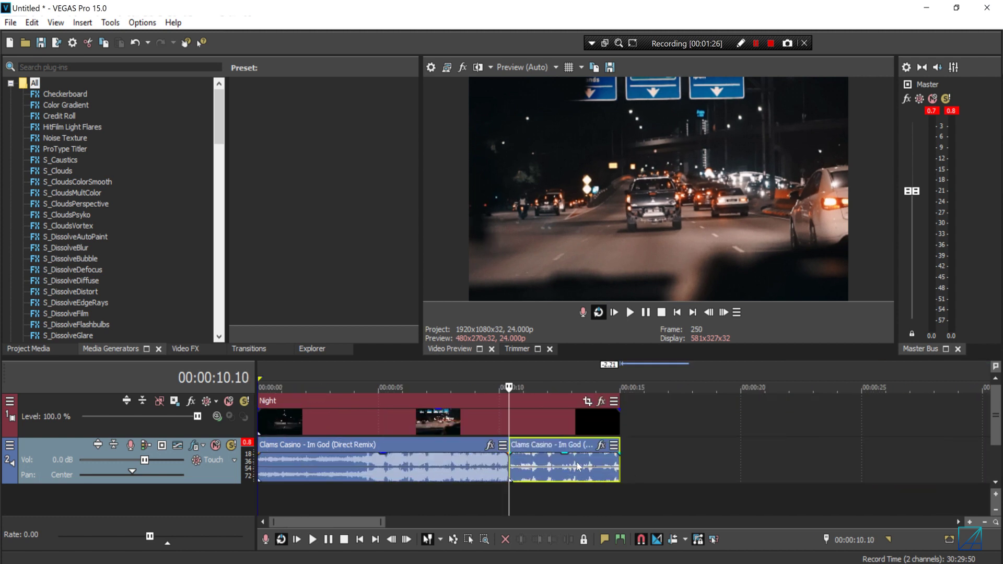
pyautogui.click(551, 467)
pyautogui.scroll(1, 636, 478)
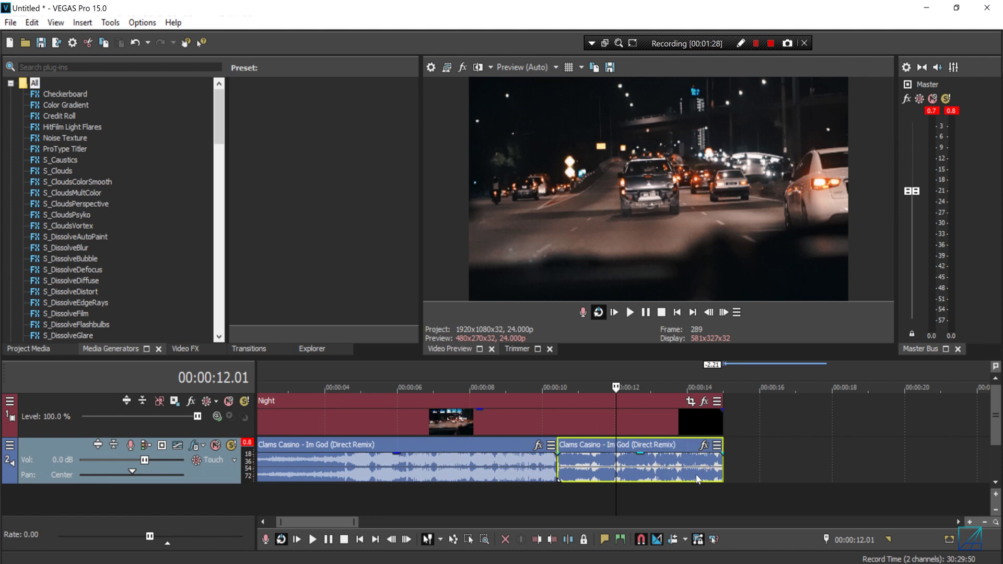
# Add the Low Audio FX package to the second music event's chain
pyautogui.click(703, 445)
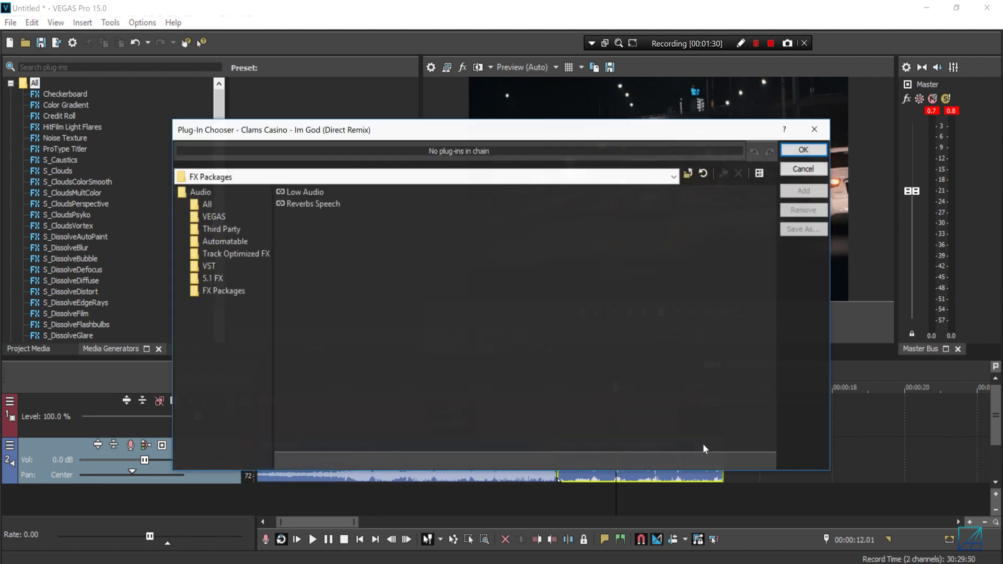
pyautogui.click(303, 194)
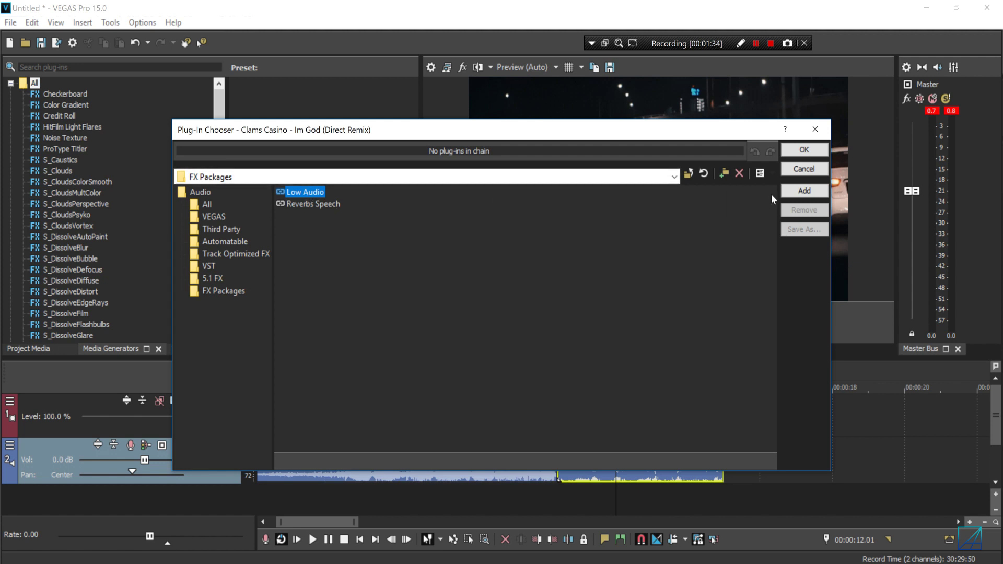
pyautogui.click(804, 191)
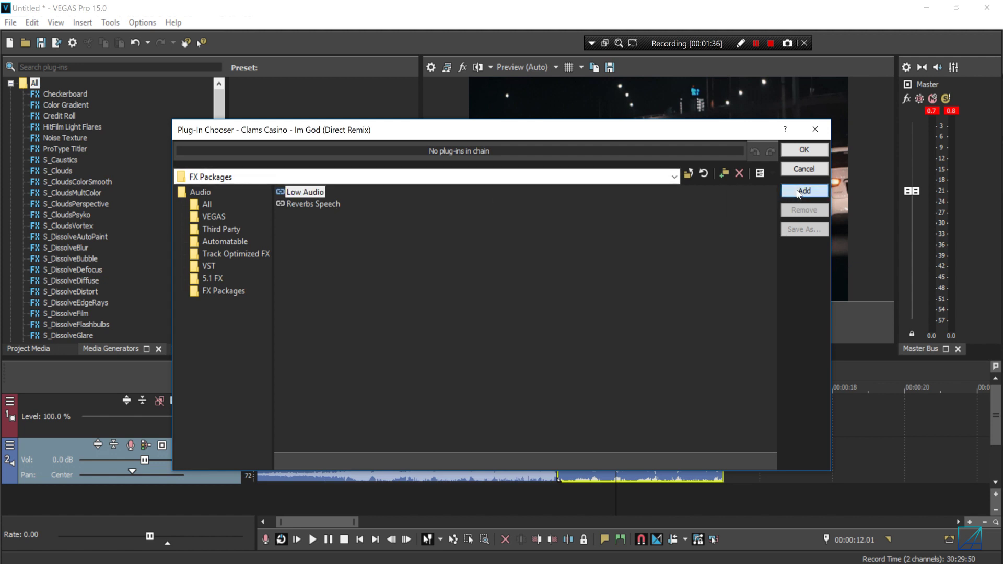
pyautogui.click(805, 150)
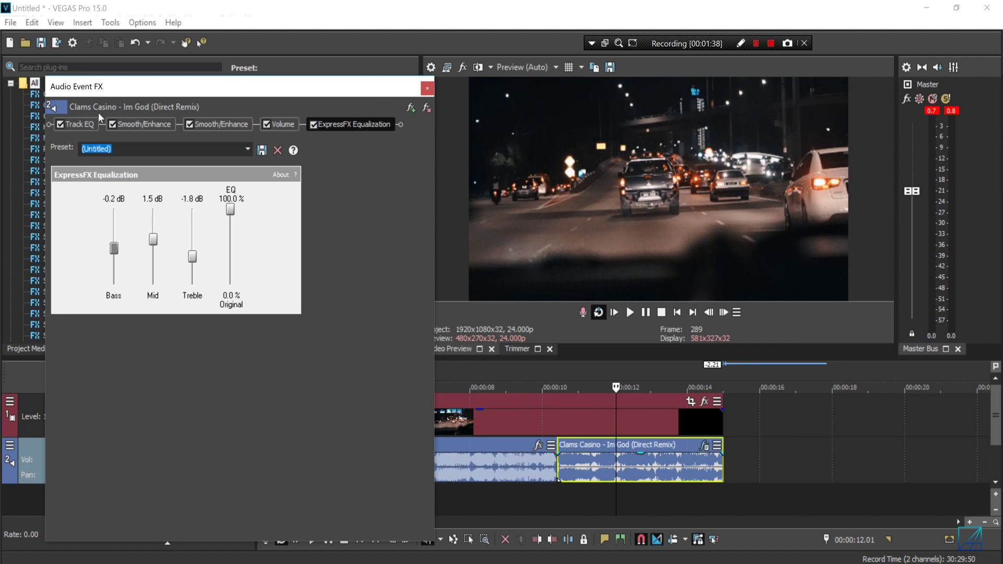
# Review the Track EQ, Smooth/Enhance, Volume -14 dB and Equalization settings, then close the window
pyautogui.click(93, 124)
pyautogui.click(133, 124)
pyautogui.click(209, 124)
pyautogui.click(278, 124)
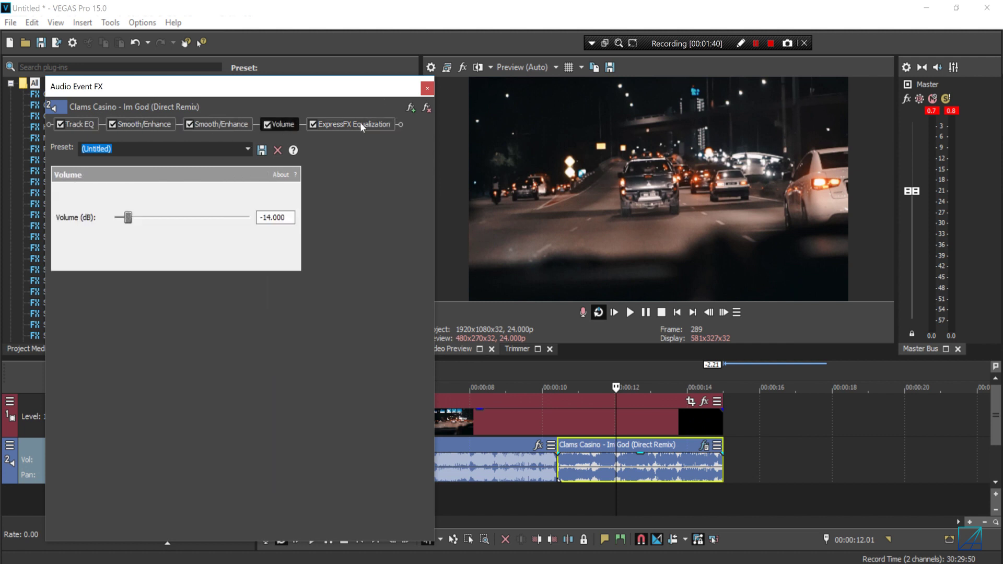
pyautogui.click(359, 124)
pyautogui.click(427, 88)
pyautogui.scroll(3, 699, 421)
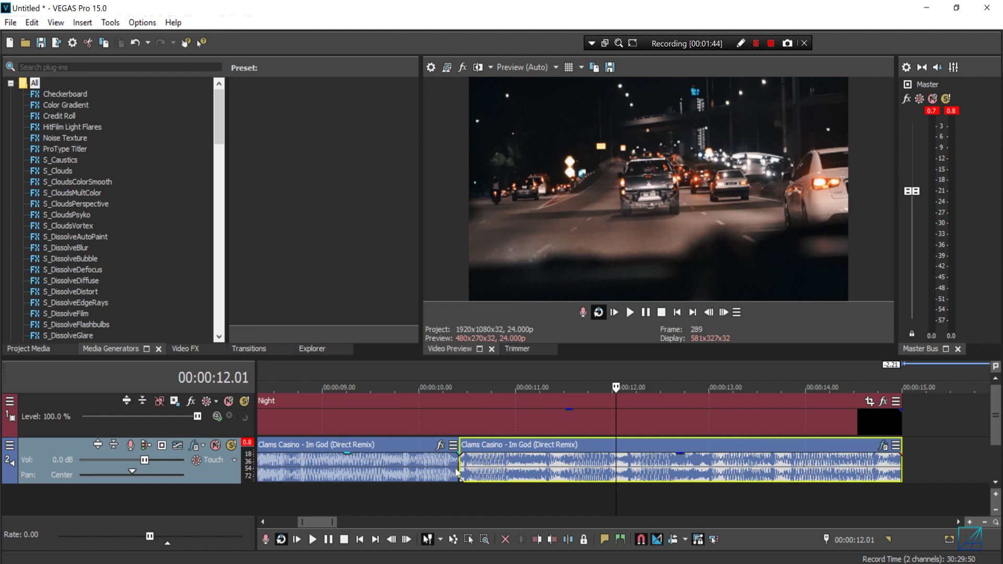
# Overlap the two music events into a crossfade with a fast logarithmic in and out curve
pyautogui.moveTo(456, 473); pyautogui.dragTo(571, 467)
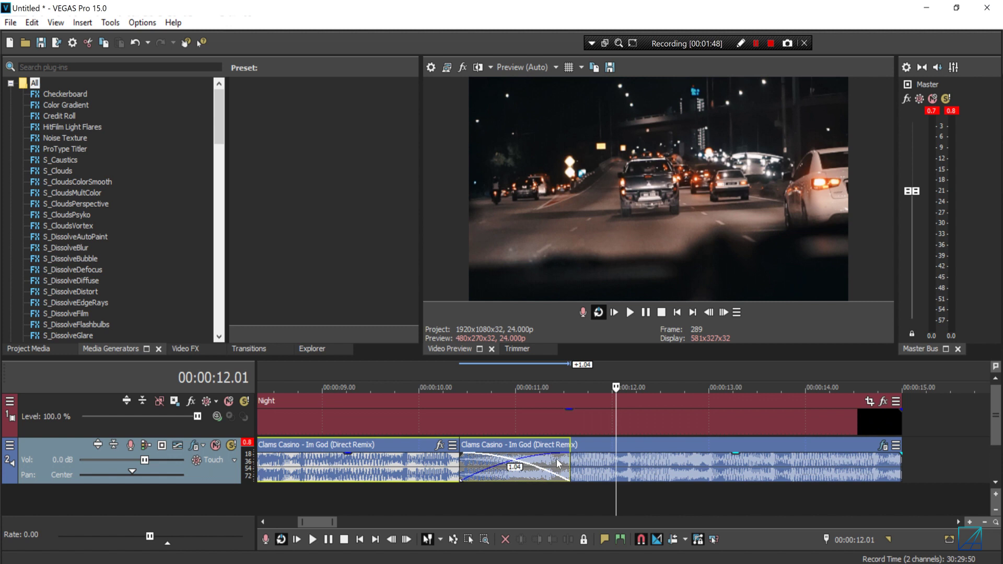
pyautogui.click(539, 461)
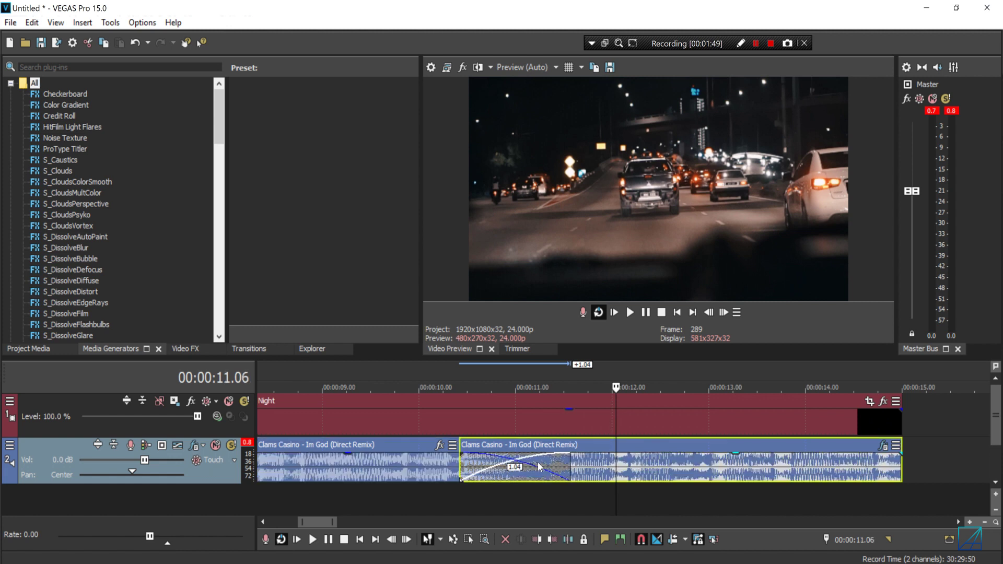
pyautogui.rightClick(568, 463)
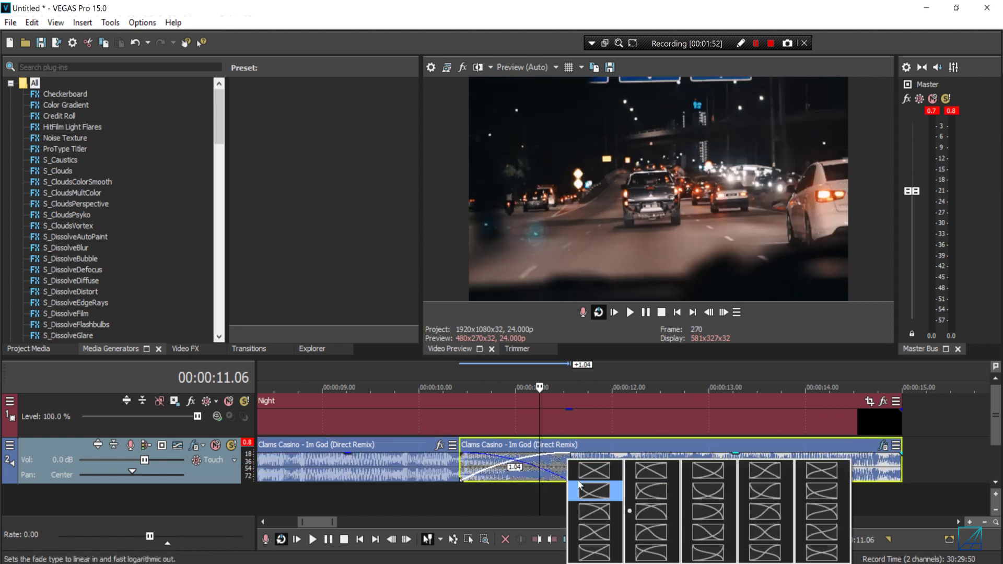
pyautogui.click(556, 464)
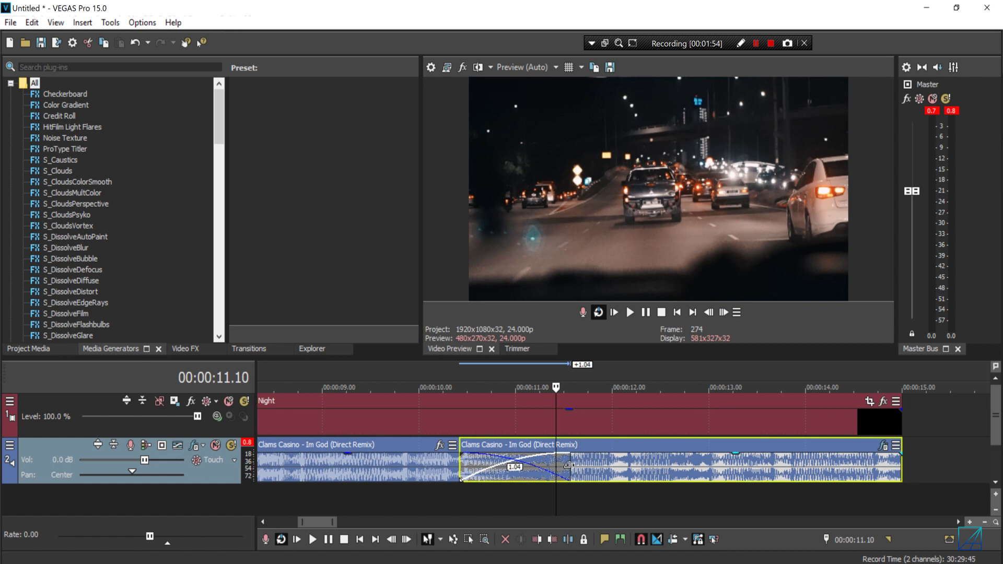
pyautogui.rightClick(570, 468)
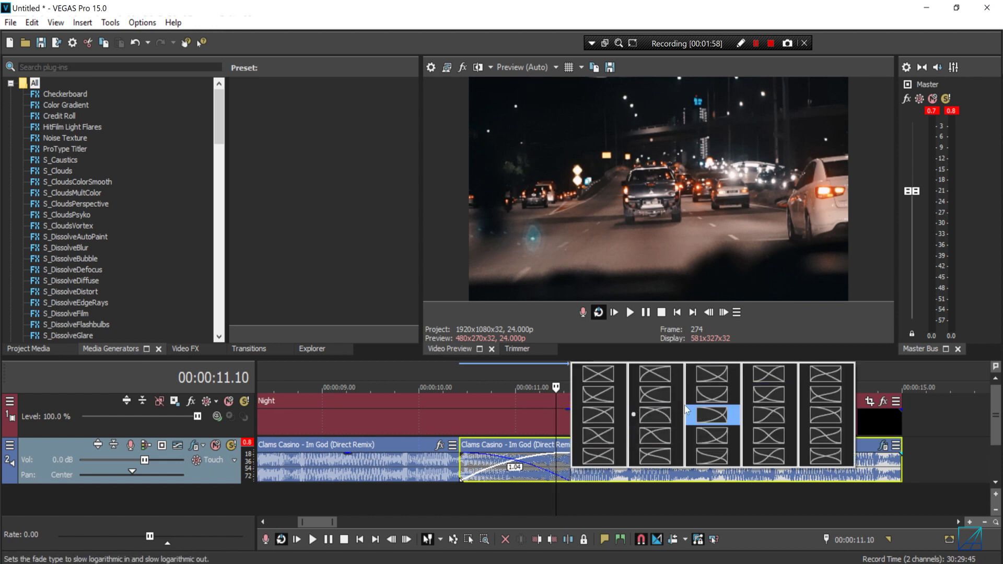
pyautogui.click(650, 399)
# Play back the crossfade, pause, and place the playhead on the music near 5 seconds
pyautogui.scroll(-2, 597, 438)
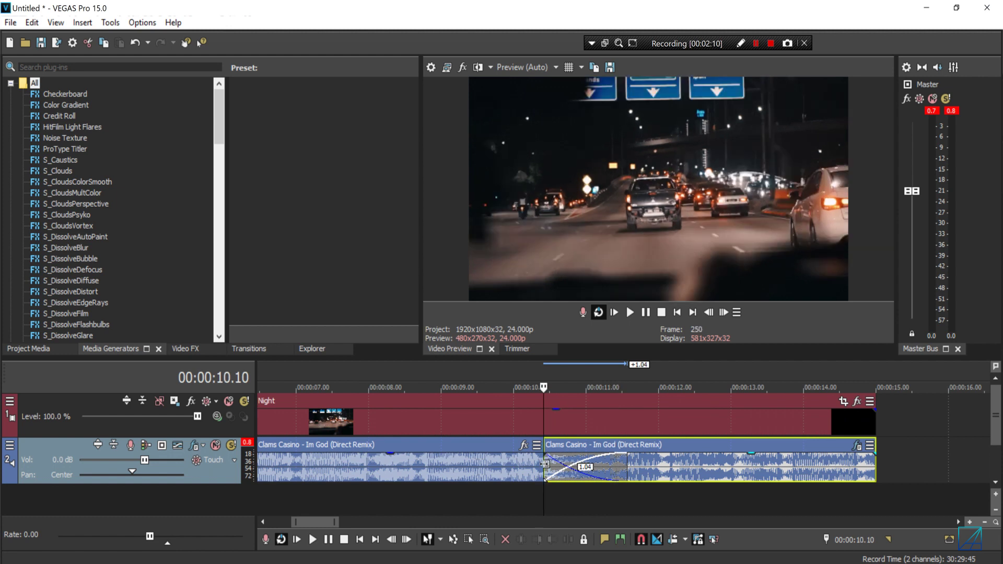
pyautogui.press('space')
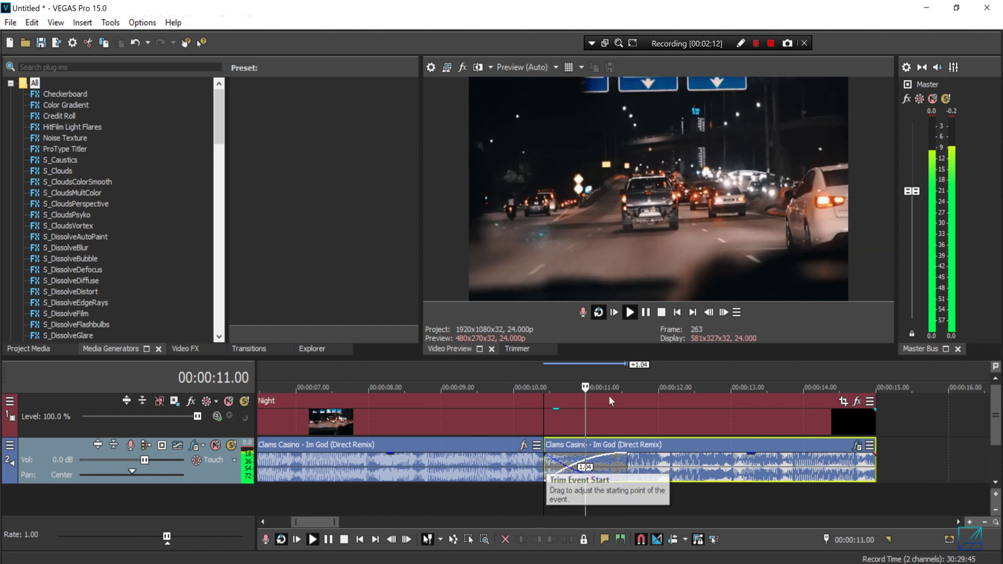
pyautogui.click(645, 314)
pyautogui.scroll(-2, 775, 462)
pyautogui.scroll(-2, 647, 460)
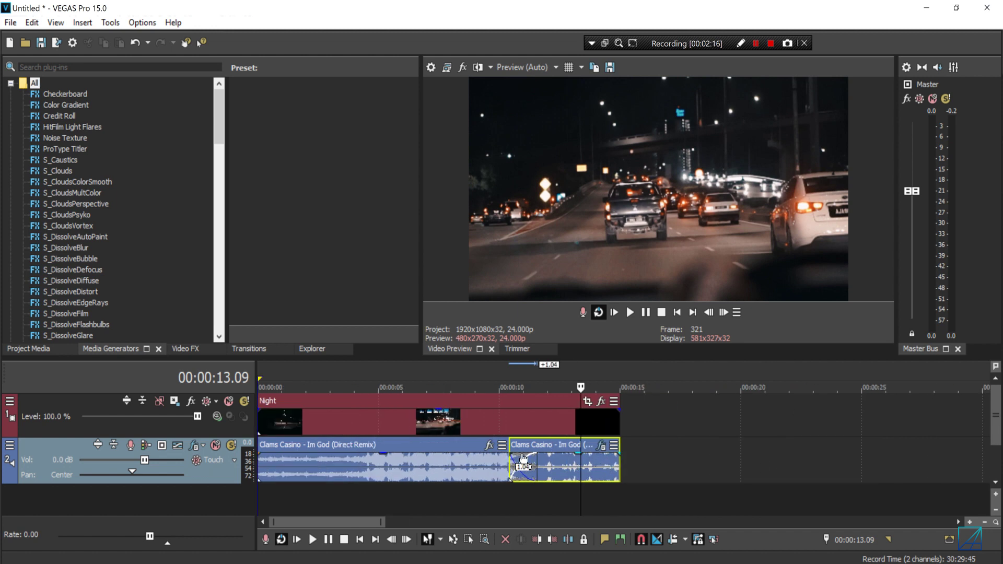
pyautogui.click(379, 465)
pyautogui.scroll(3, 392, 466)
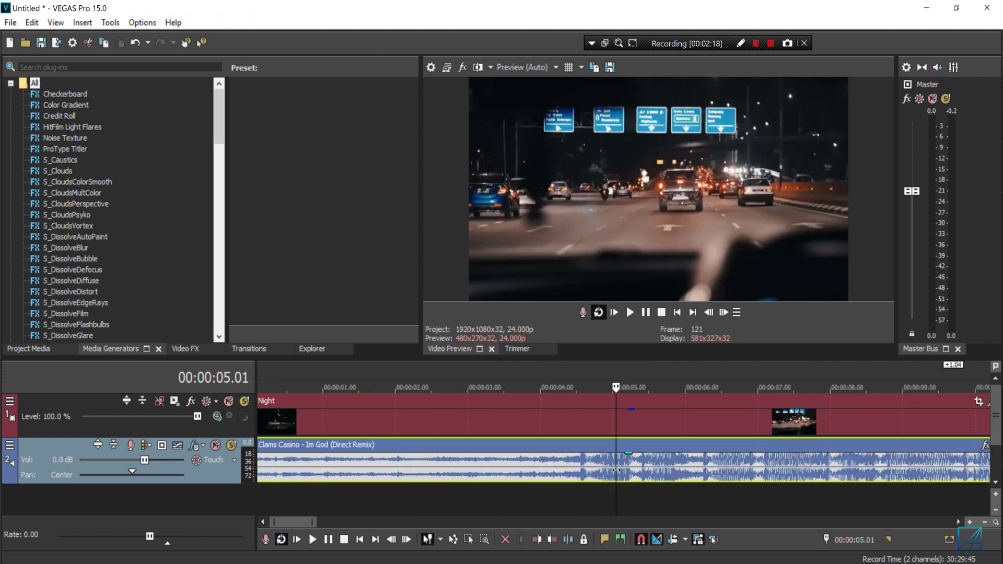
# Split the music event at 5.17 seconds
pyautogui.click(534, 466)
pyautogui.click(593, 471)
pyautogui.click(610, 472)
pyautogui.click(604, 473)
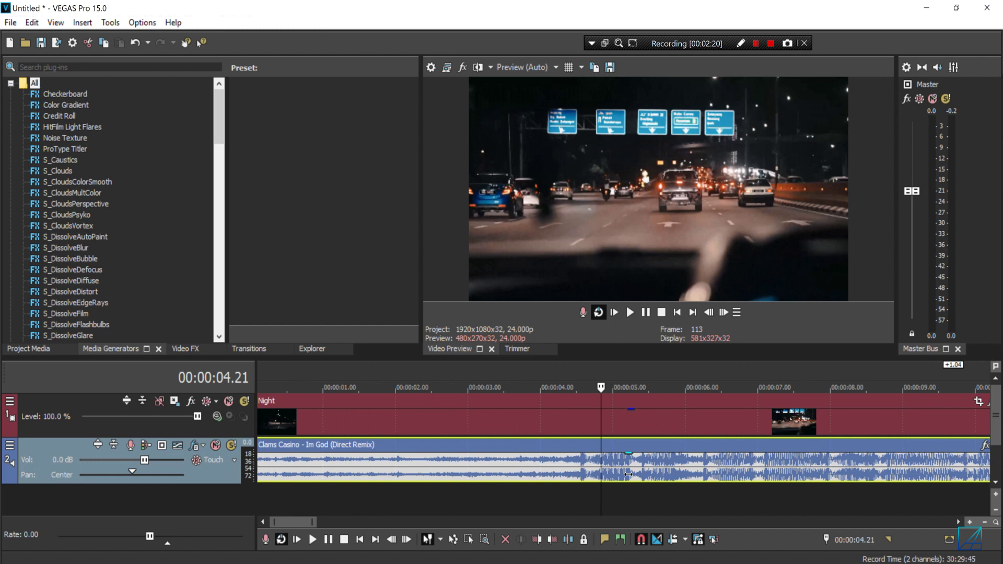
pyautogui.click(674, 476)
pyautogui.click(595, 473)
pyautogui.click(665, 472)
pyautogui.press('s')
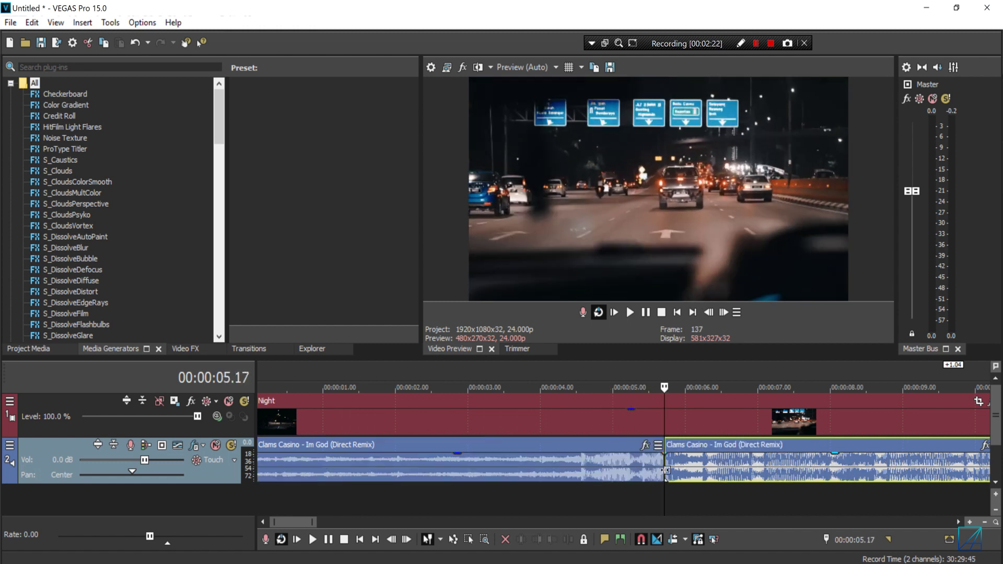
# Extend the first piece over the second into a crossfade and apply the Low Audio FX package
pyautogui.click(657, 472)
pyautogui.moveTo(664, 463); pyautogui.dragTo(799, 463)
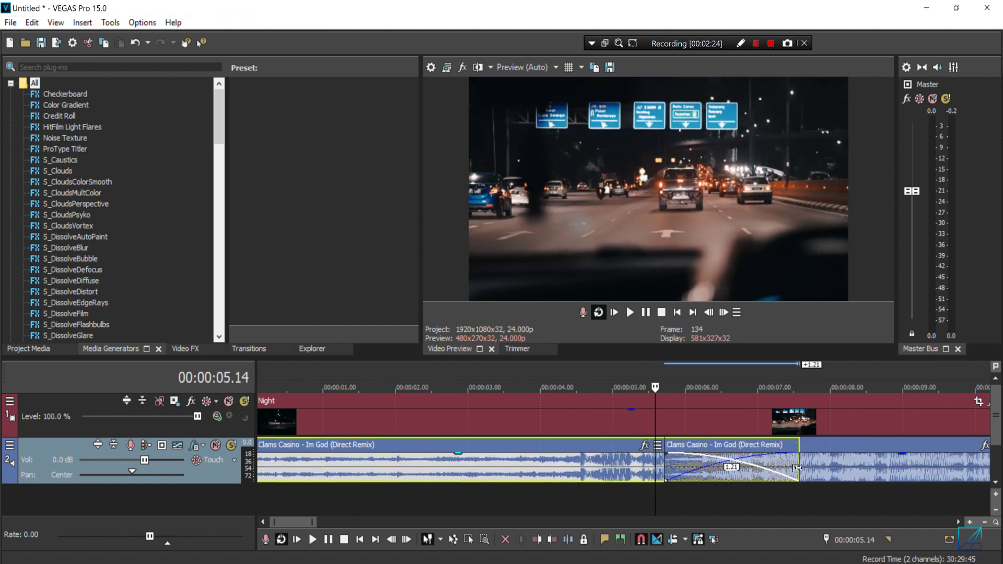
pyautogui.click(645, 446)
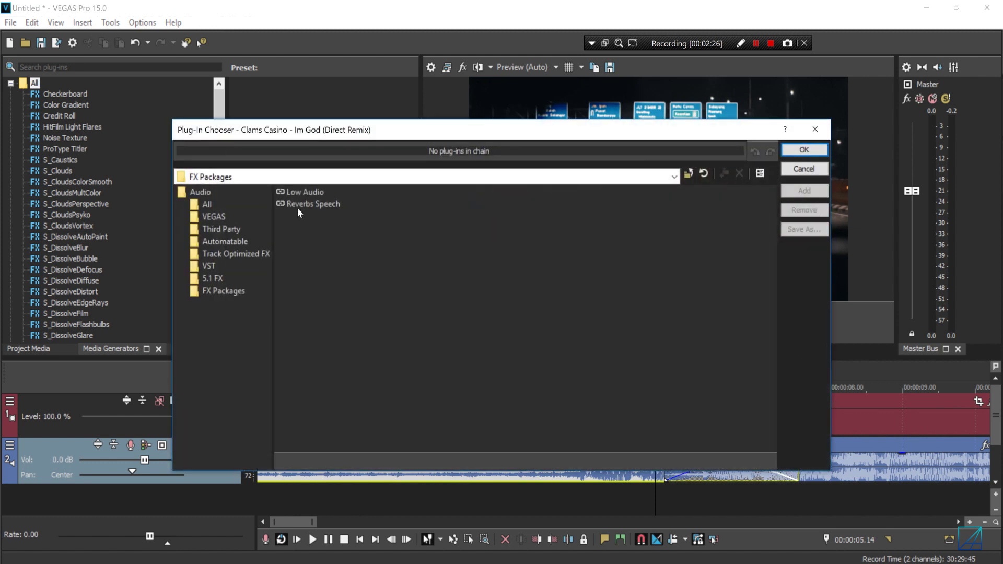
pyautogui.click(303, 193)
pyautogui.click(804, 191)
pyautogui.click(804, 149)
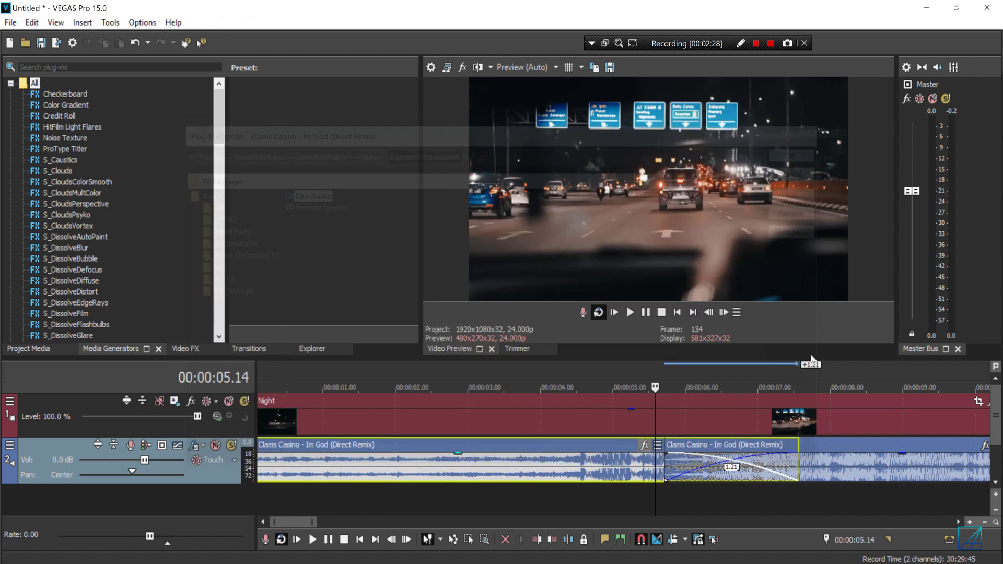
# Give the new crossfade a linear in, slow logarithmic out curve and play it back
pyautogui.rightClick(798, 465)
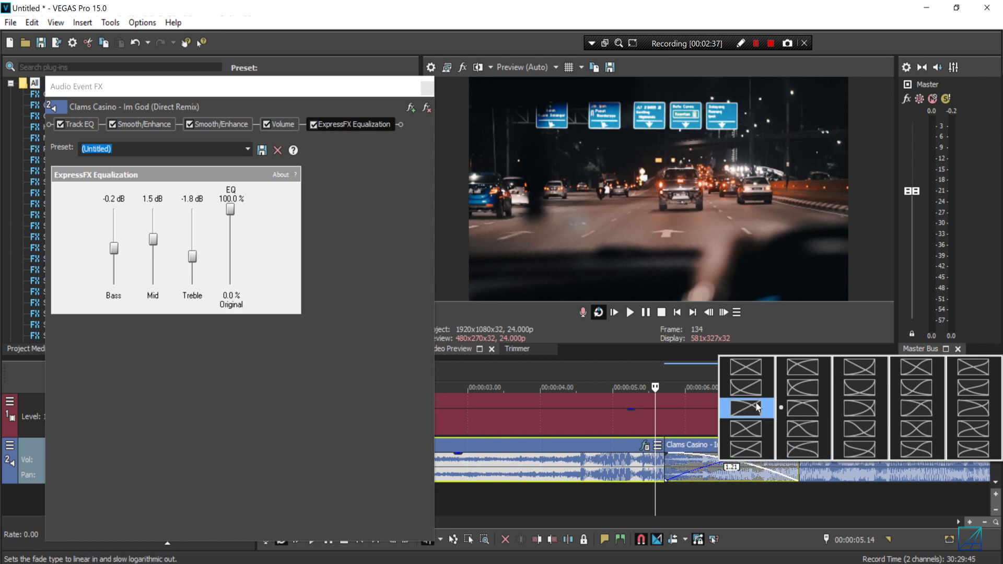
pyautogui.click(866, 416)
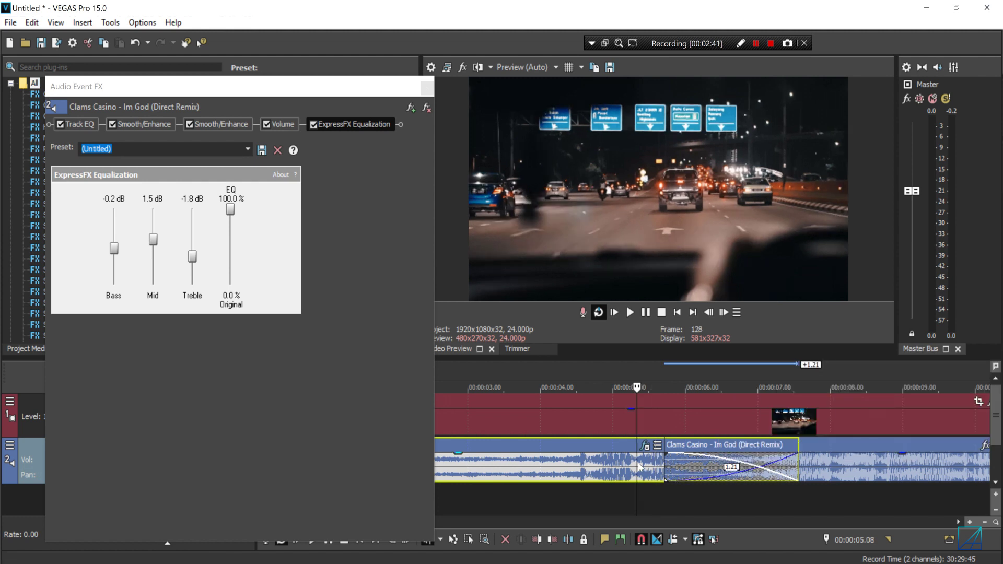
pyautogui.scroll(-5, 638, 462)
pyautogui.press('space')
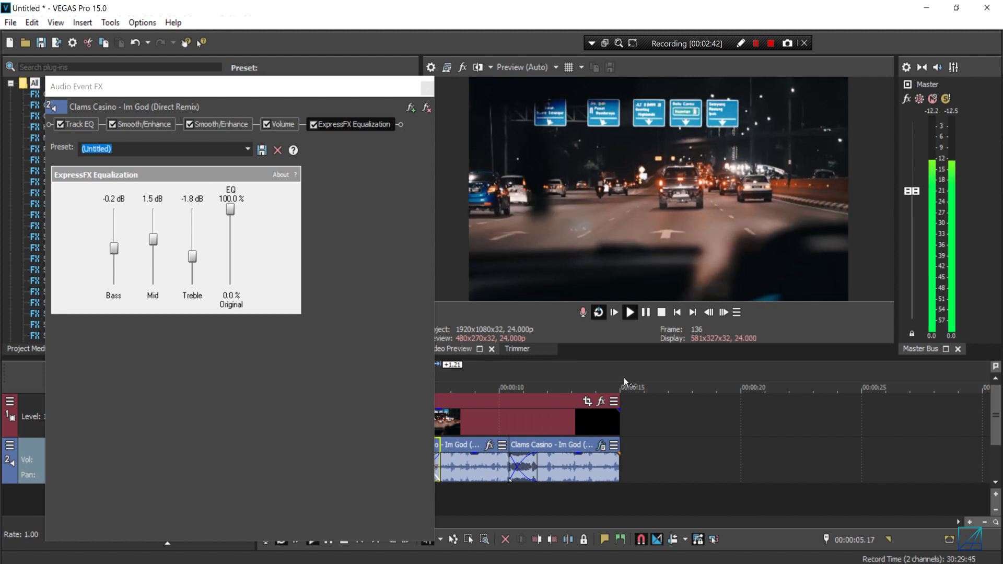
pyautogui.click(427, 87)
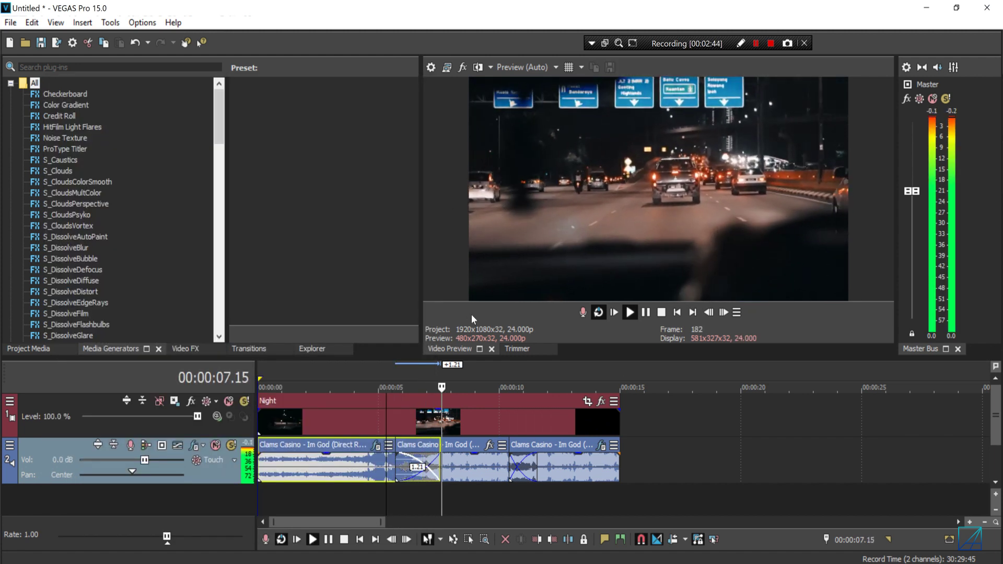
# Stop playback and zoom the timeline to review the three crossfaded music pieces
pyautogui.click(646, 312)
pyautogui.scroll(-3, 497, 402)
pyautogui.scroll(5, 458, 401)
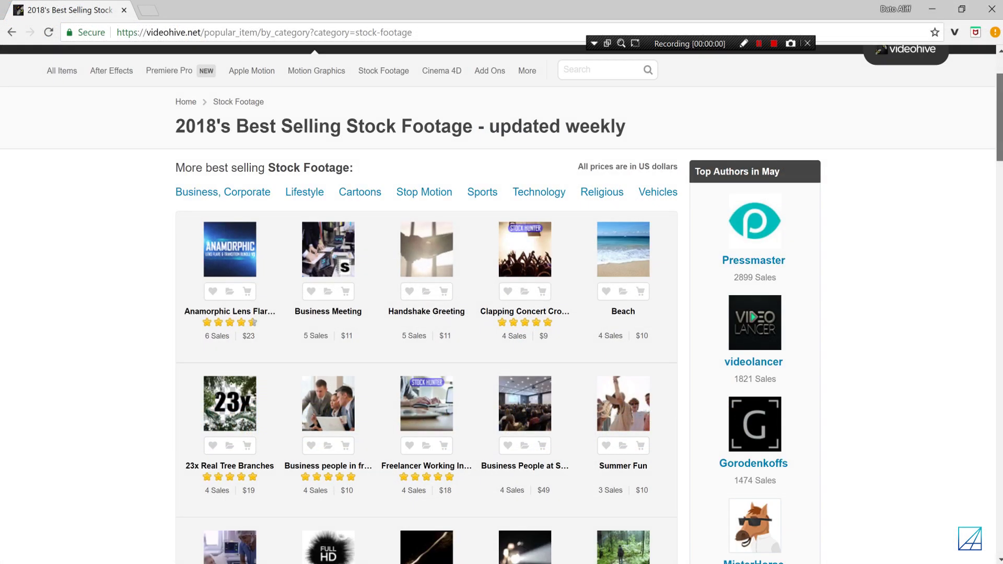
# Scroll the VideoHive 2018 best-selling stock footage page down to its final entries
pyautogui.scroll(-2, 426, 314)
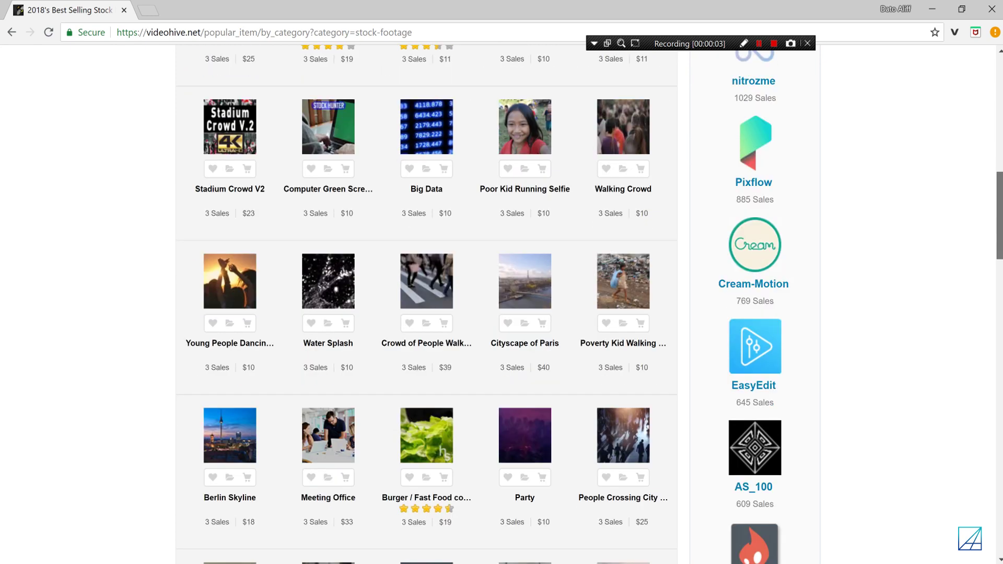
pyautogui.scroll(-14, 864, 173)
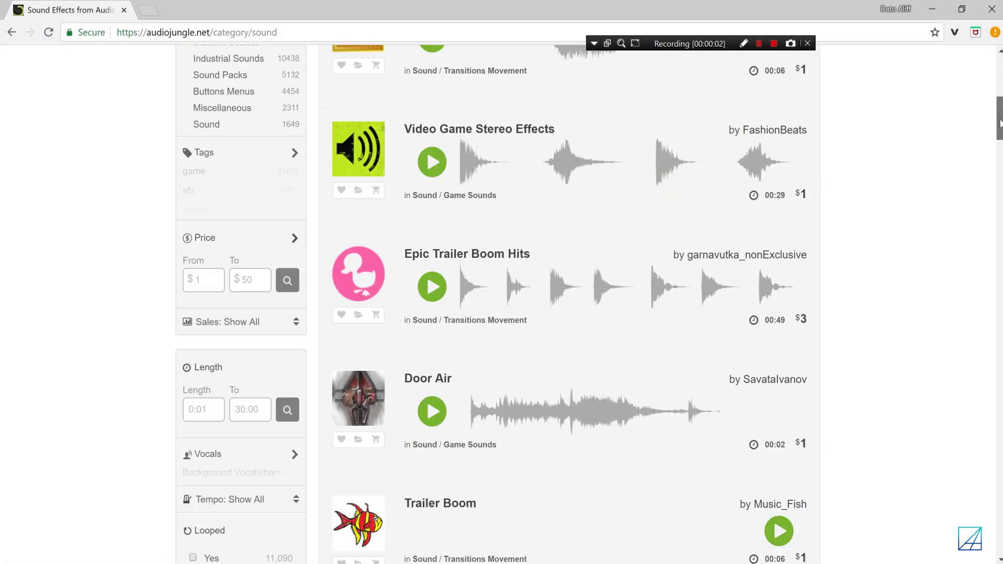
# Scroll down the AudioJungle Sound category listing of sound effects
pyautogui.scroll(-8, 998, 164)
pyautogui.moveTo(998, 165); pyautogui.dragTo(998, 269)
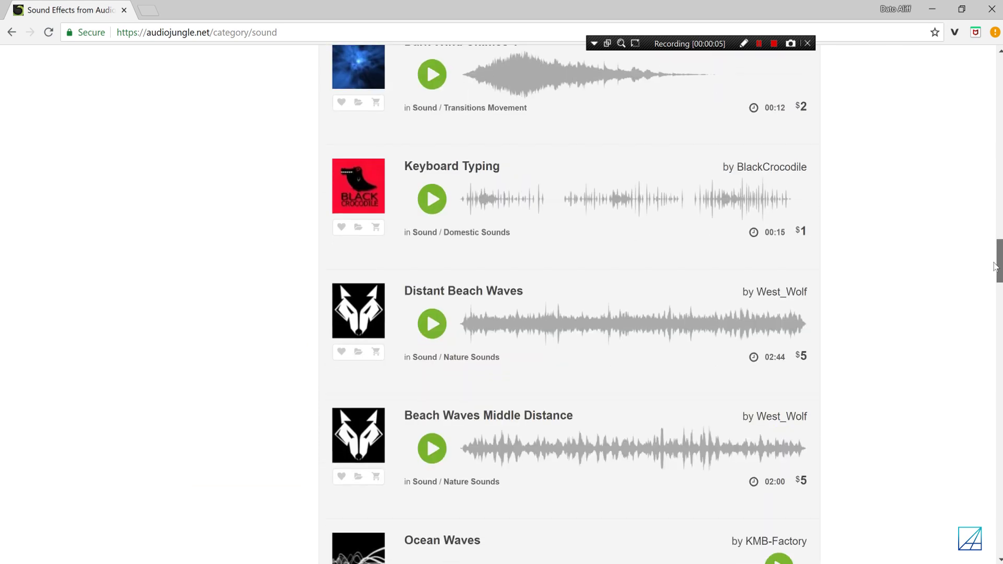